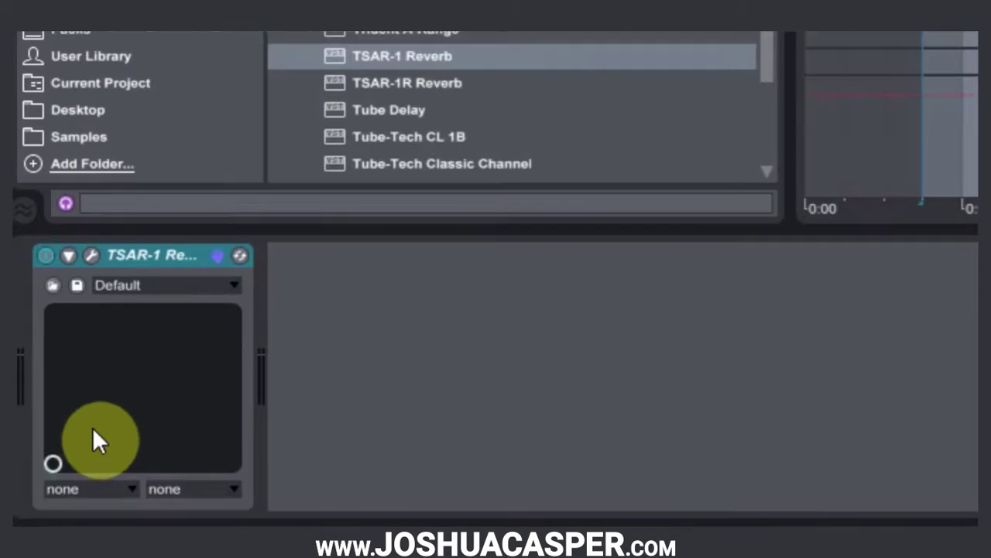
Step: Move the TSAR-1 Reverb device's X-Y pad handle around while no parameters are assigned to its axes
drag(51, 461, 66, 420)
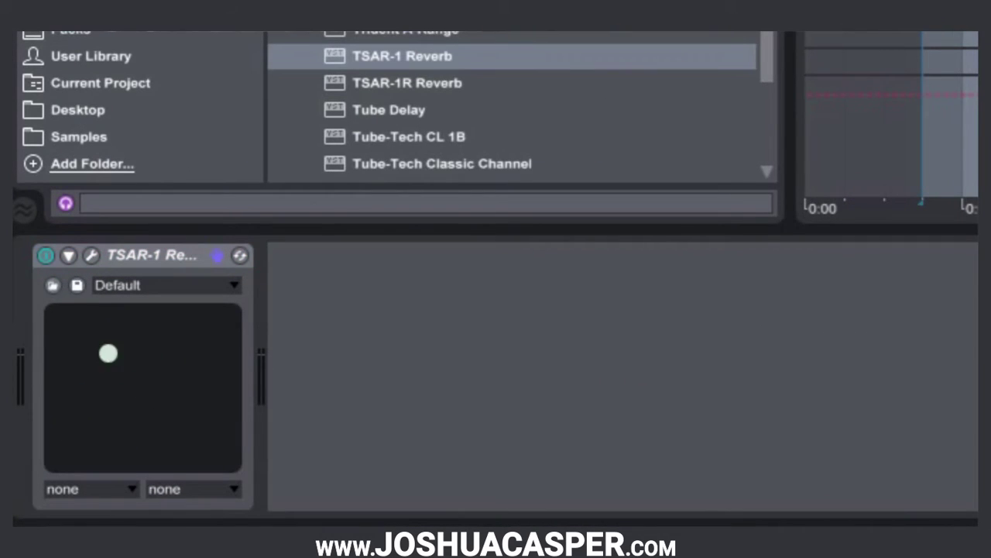
drag(108, 353, 116, 389)
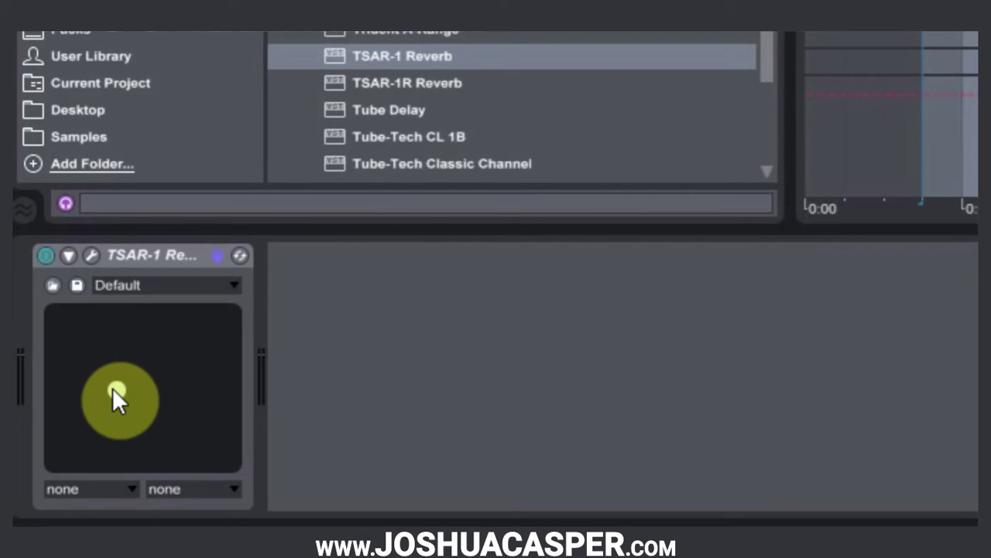
drag(112, 388, 176, 352)
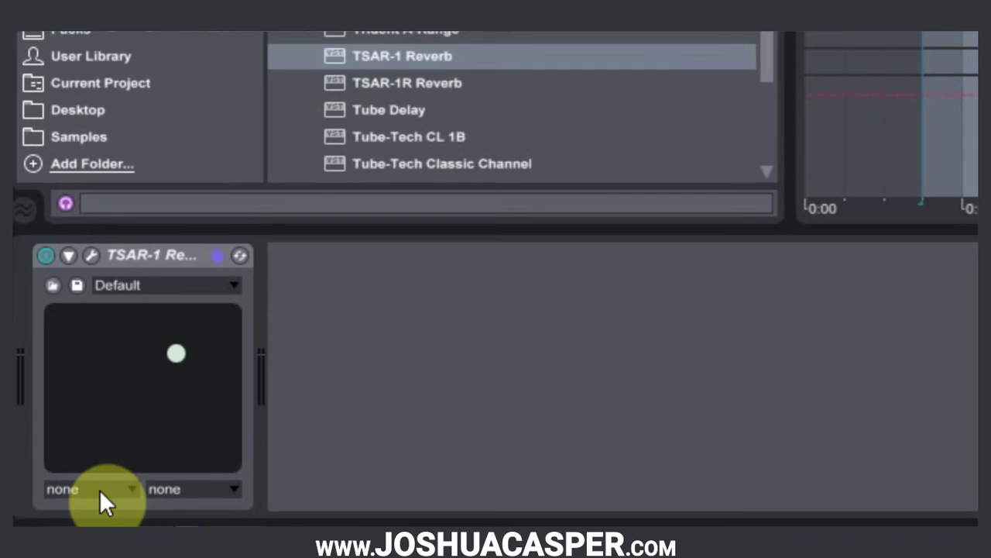
Step: Show the TSAR-1 Reverb's plug-in window and assign Reverb Time to its pad's X axis and Reverb Mix to the Y axis
click(91, 255)
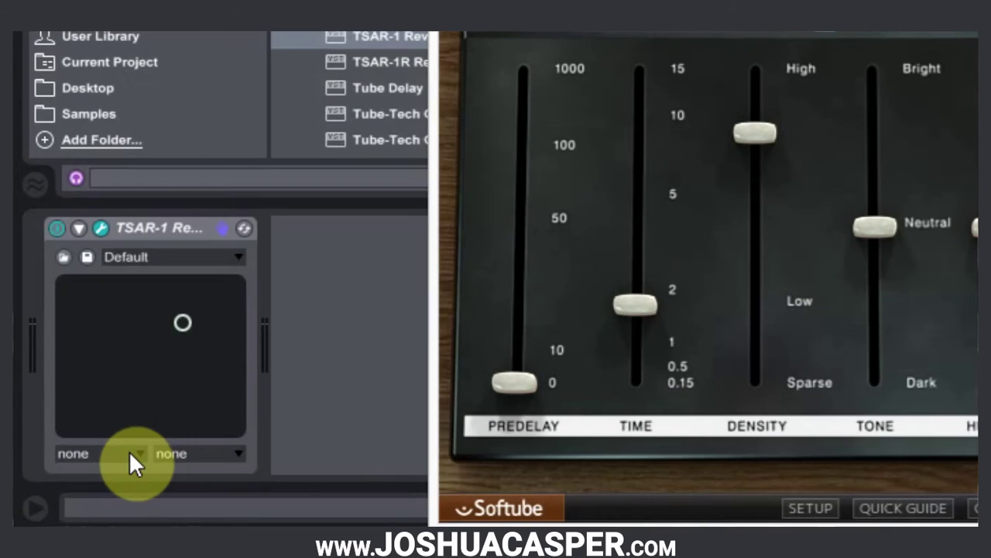
click(78, 488)
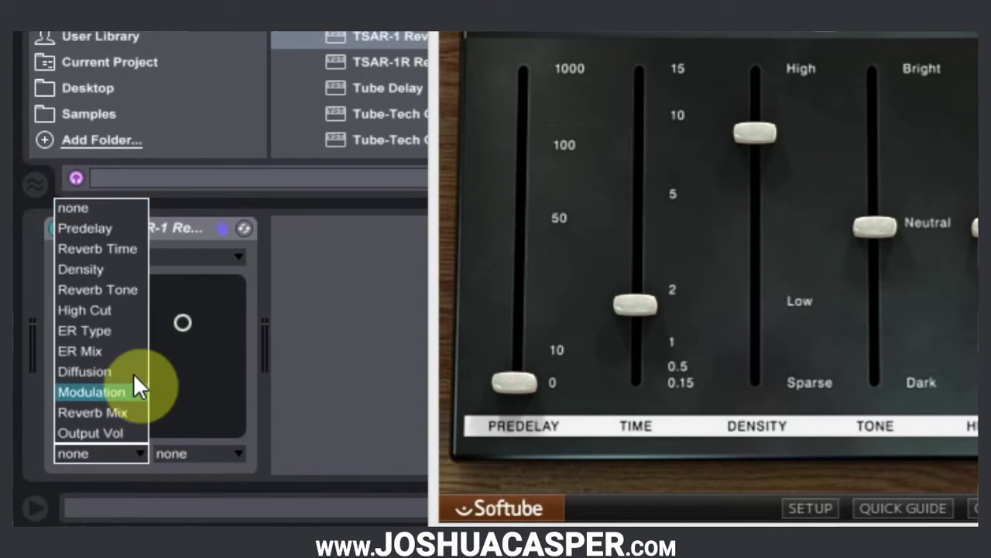
click(110, 248)
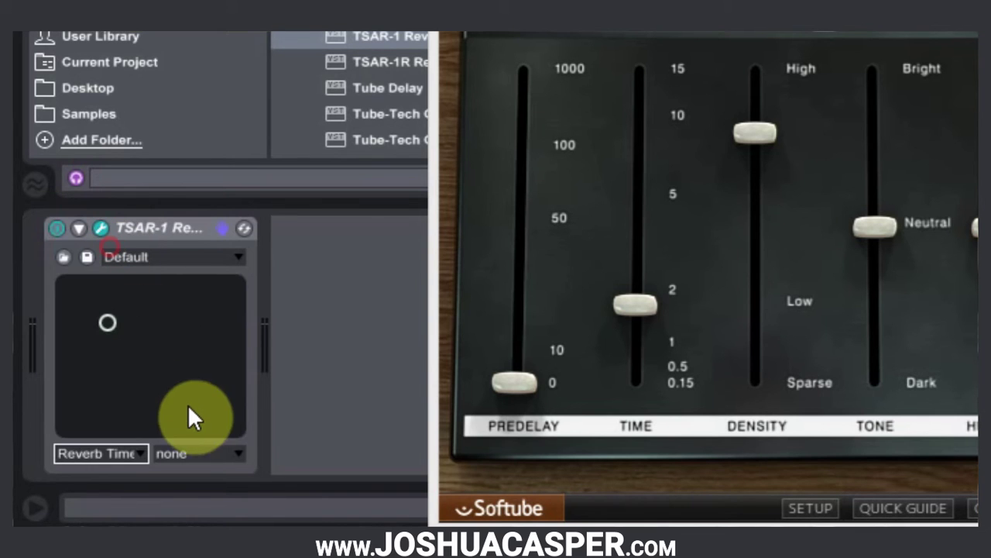
click(194, 451)
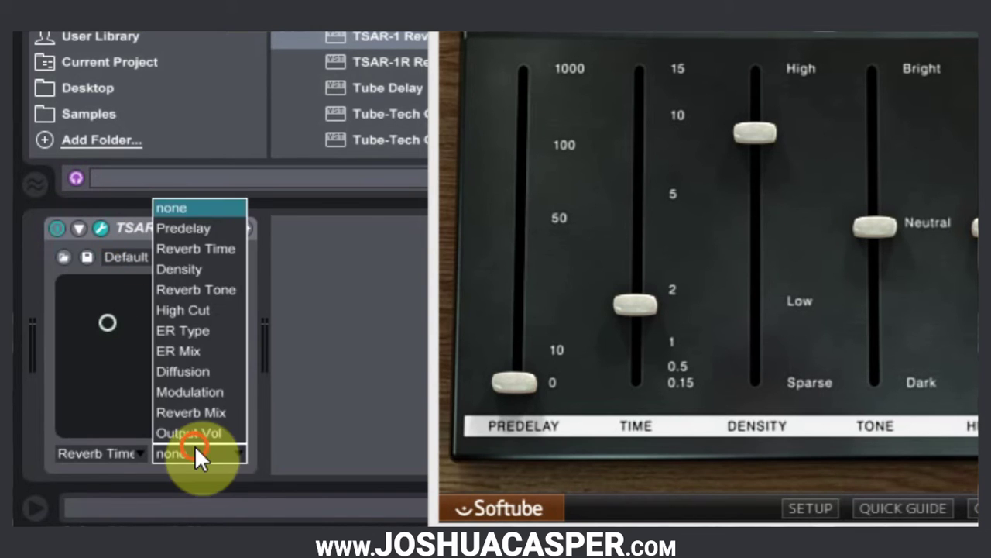
click(219, 414)
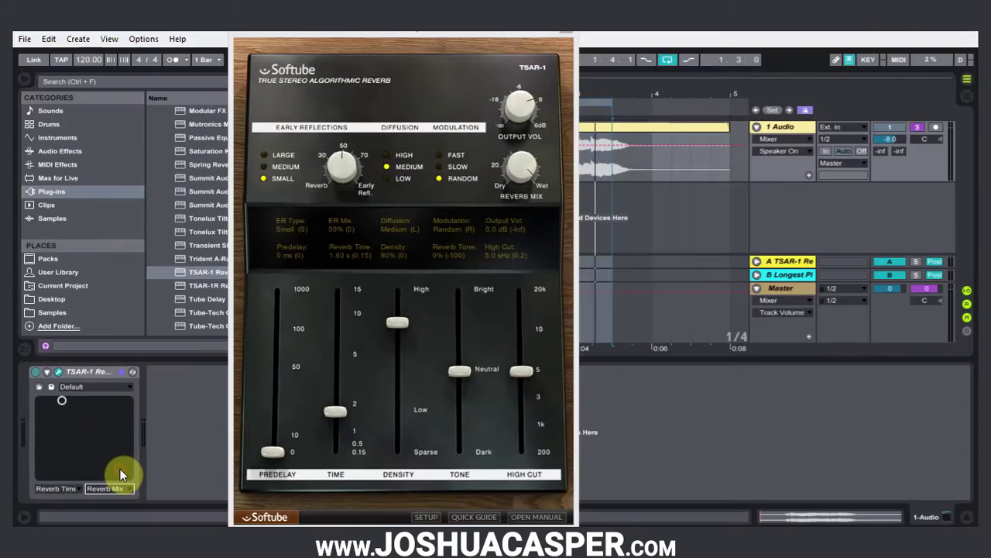
Step: Vary the reverb with the X-Y pad, ending at about 1.29 s Reverb Time and 12% Reverb Mix
drag(152, 418, 173, 355)
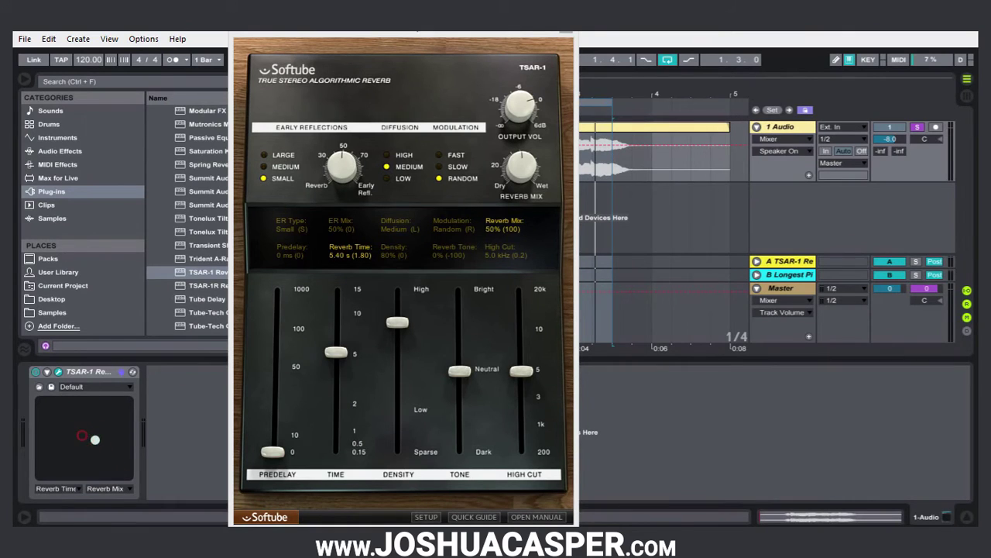
drag(94, 439, 73, 436)
drag(335, 375, 343, 403)
drag(76, 433, 54, 466)
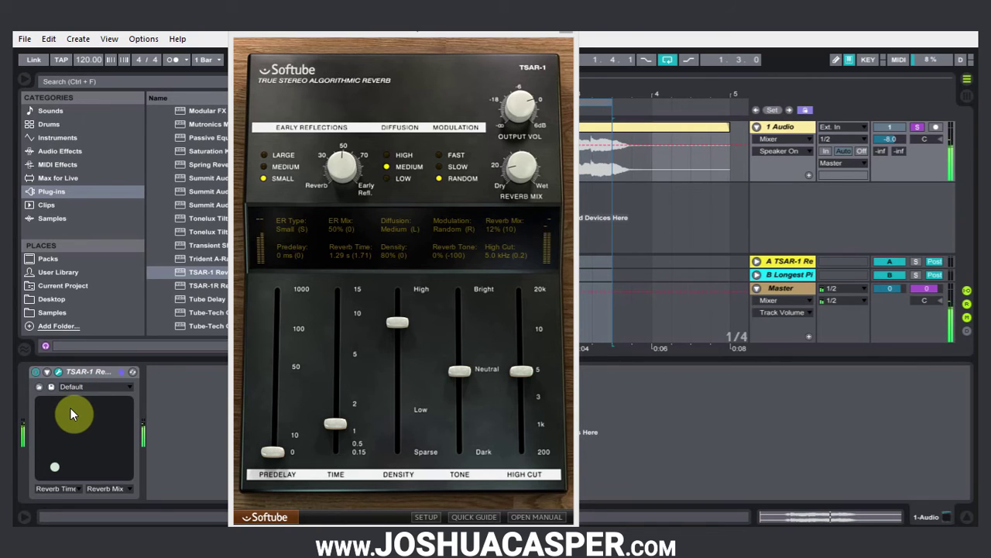
Step: Delete the TSAR-1 Reverb, then load the Native Instruments plug-in Massive onto a new track and close its plug-in window
key(Delete)
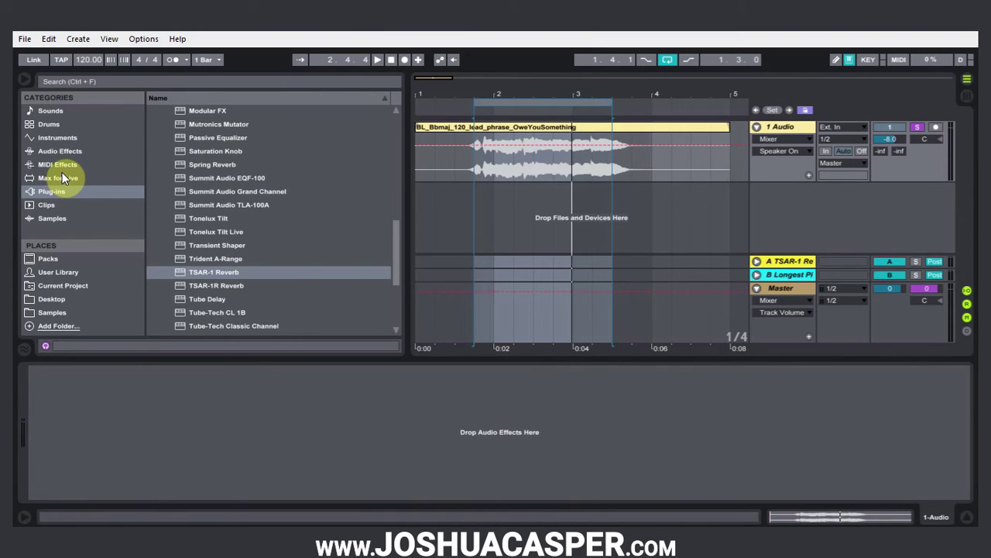
click(62, 178)
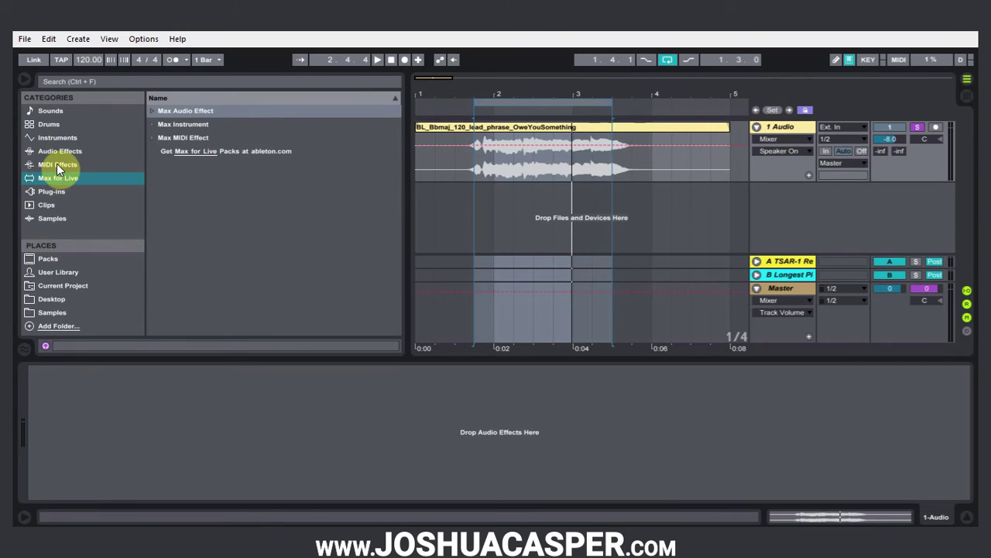
click(52, 191)
scroll(206, 221, up, 6)
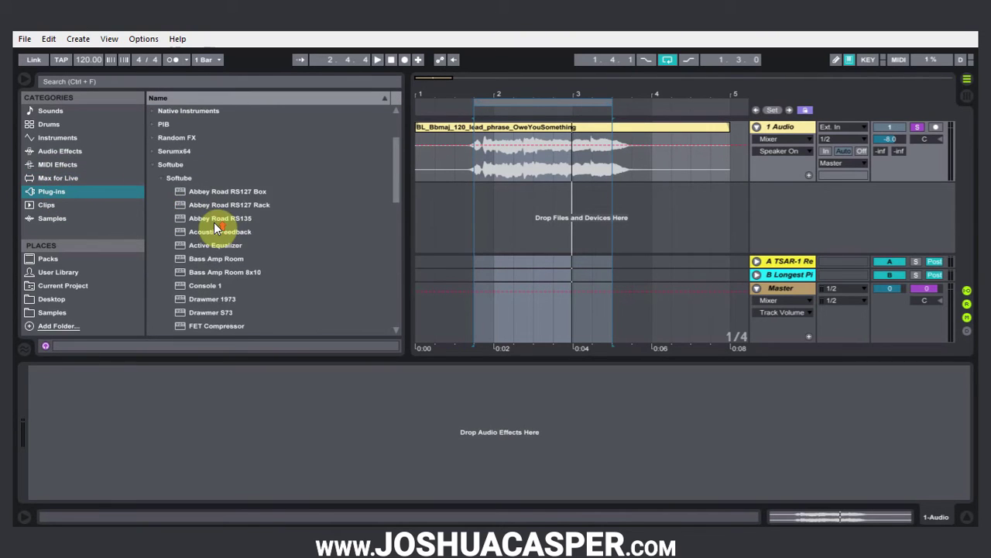
scroll(197, 221, up, 3)
click(154, 191)
click(159, 218)
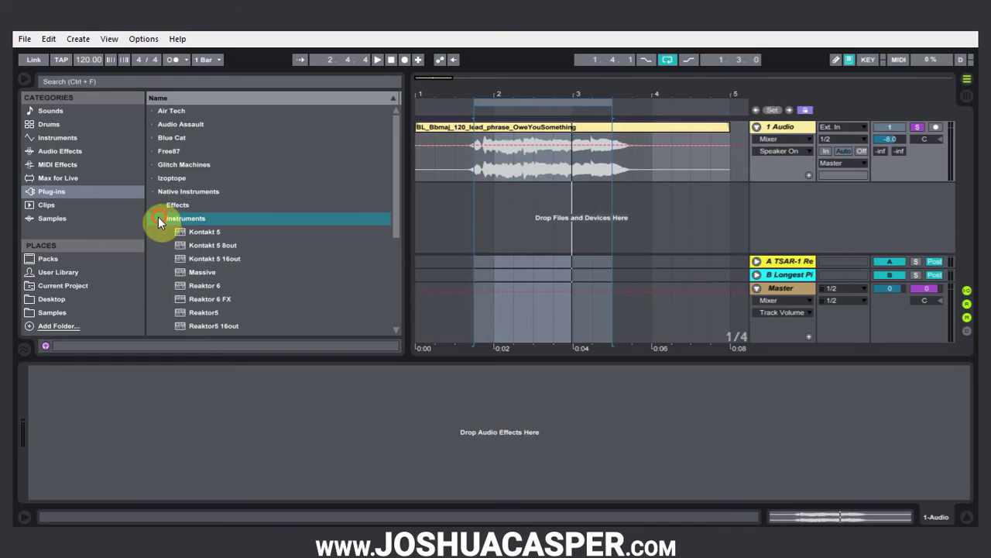
drag(181, 270, 524, 210)
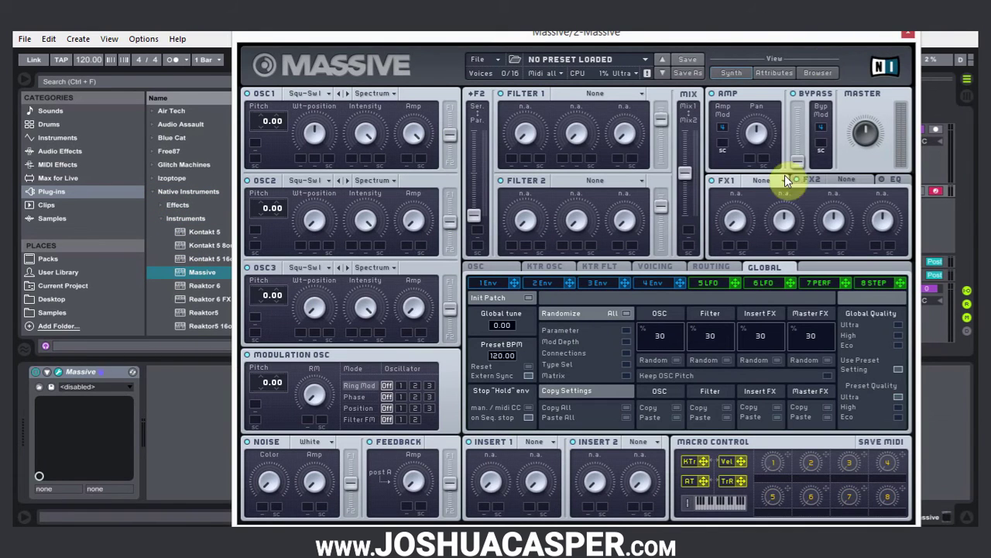
click(908, 38)
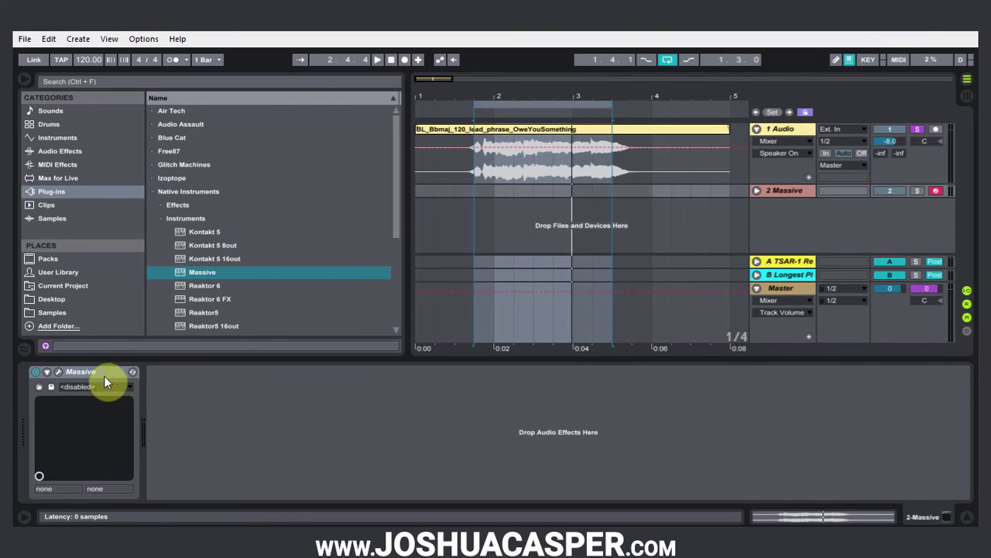
Step: Check Massive's X-Y axis assignments, then show its plug-in window and unfold the device's parameter panel
click(44, 487)
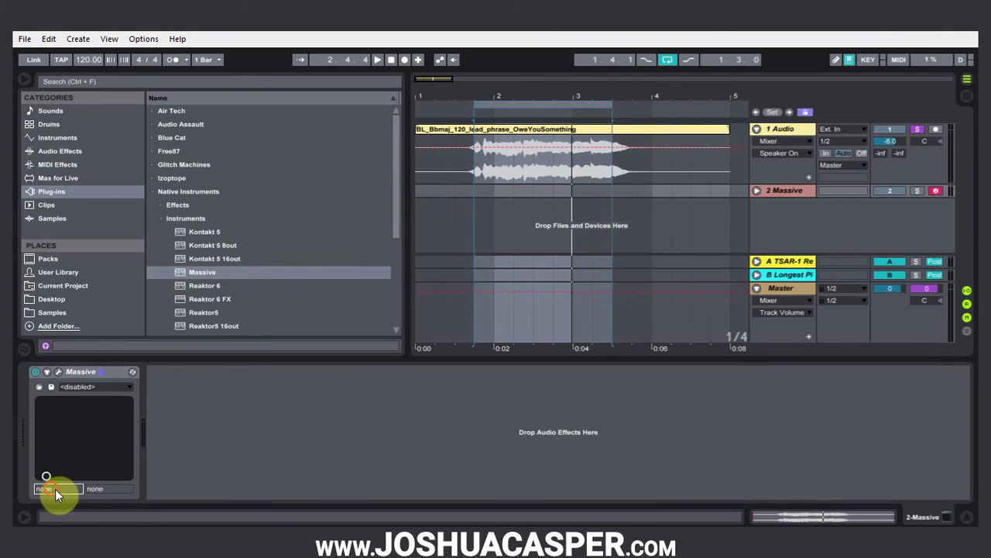
click(120, 489)
click(59, 371)
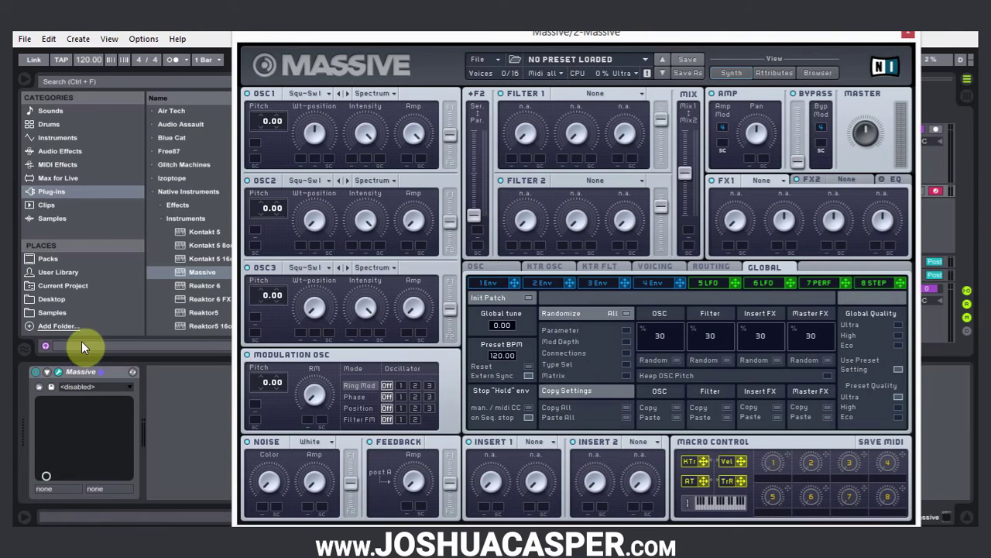
click(46, 372)
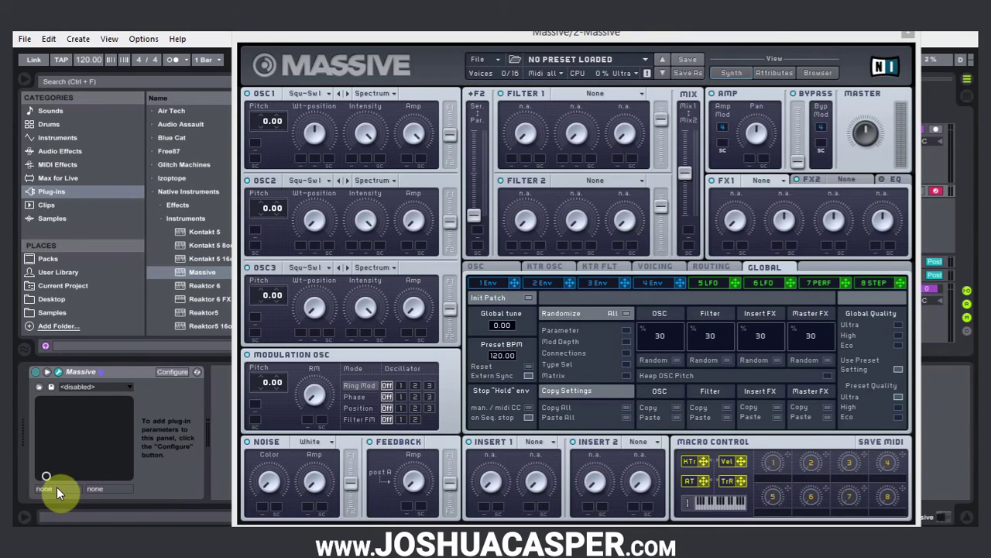
click(173, 371)
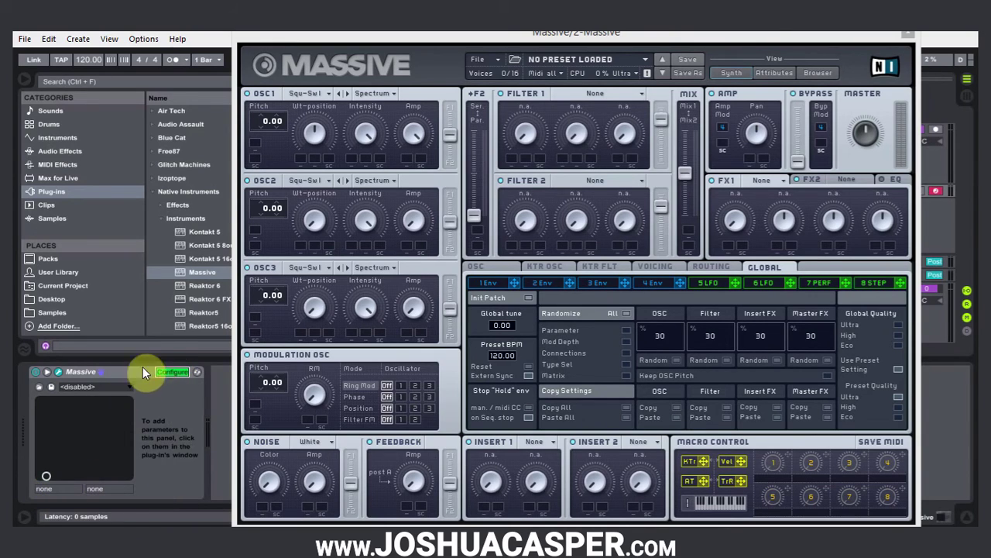
click(170, 372)
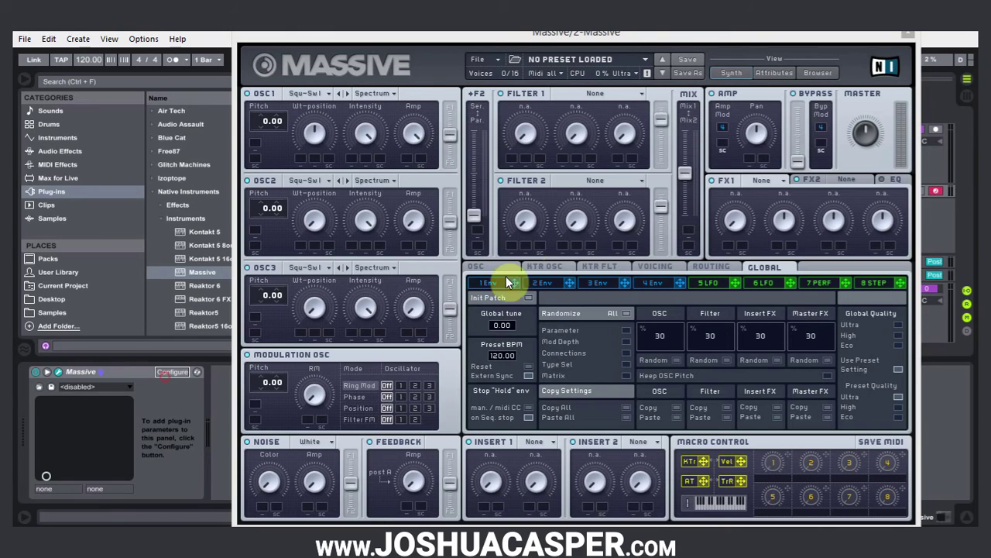
Step: Set Massive's FX1 to Reverb and configure the device panel with its Dry/Wet and Size controls
click(772, 184)
click(772, 190)
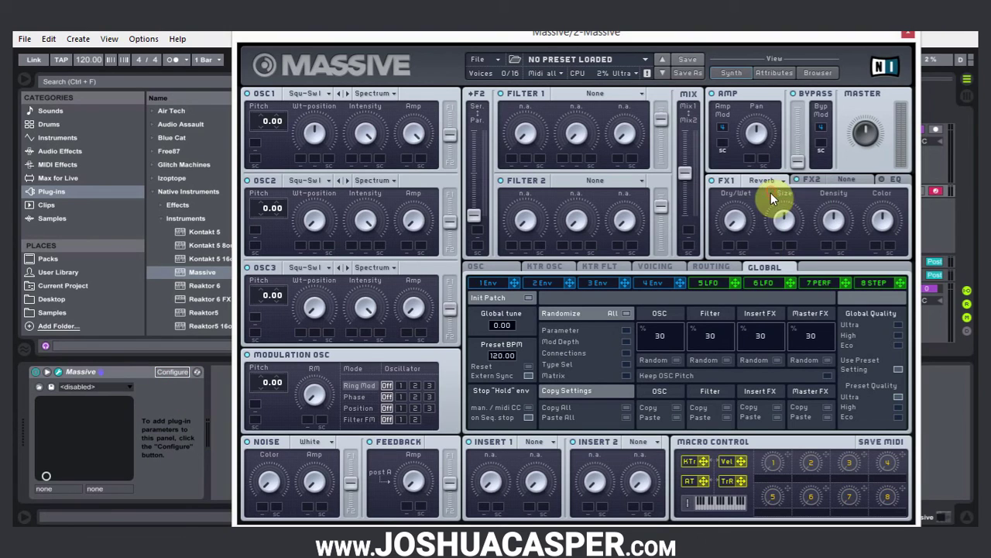
click(175, 372)
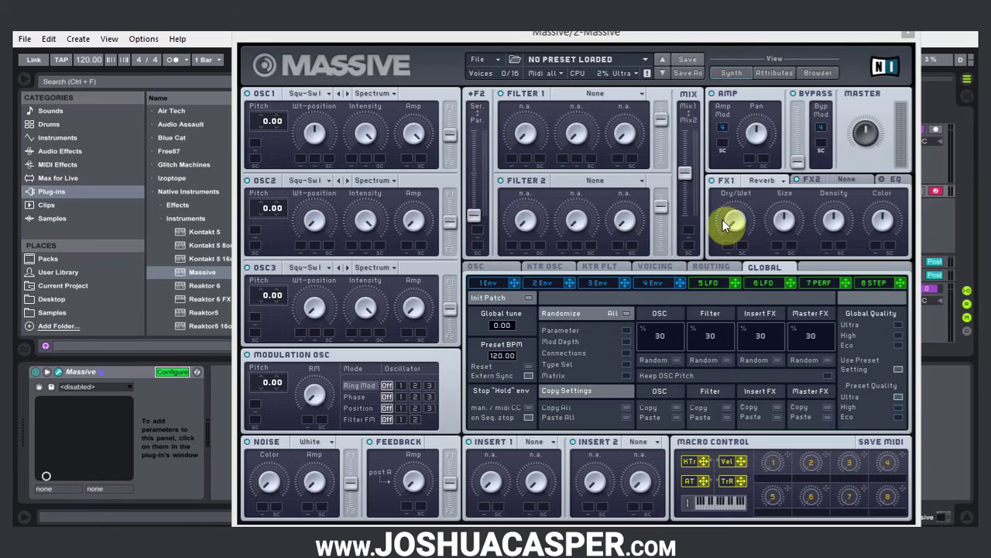
click(735, 220)
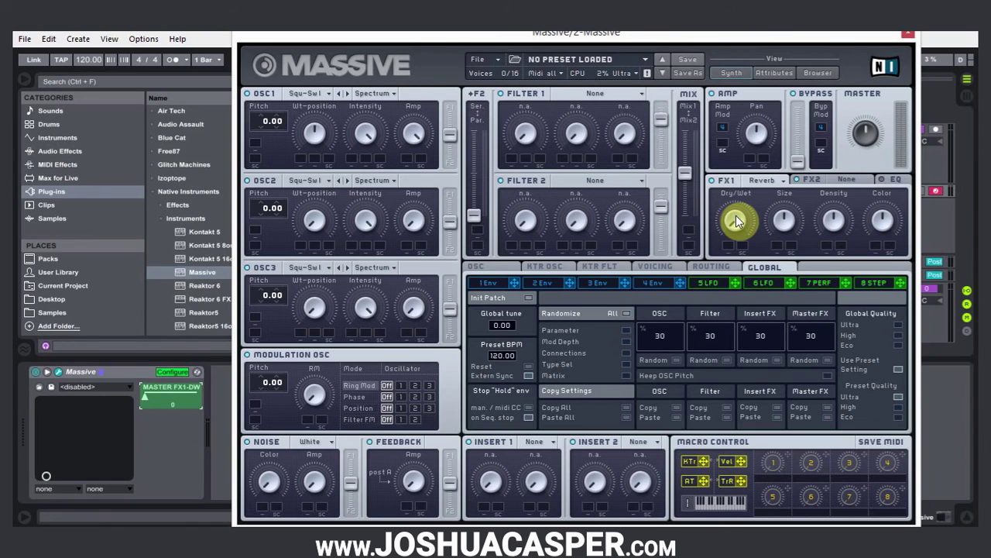
click(785, 220)
click(199, 371)
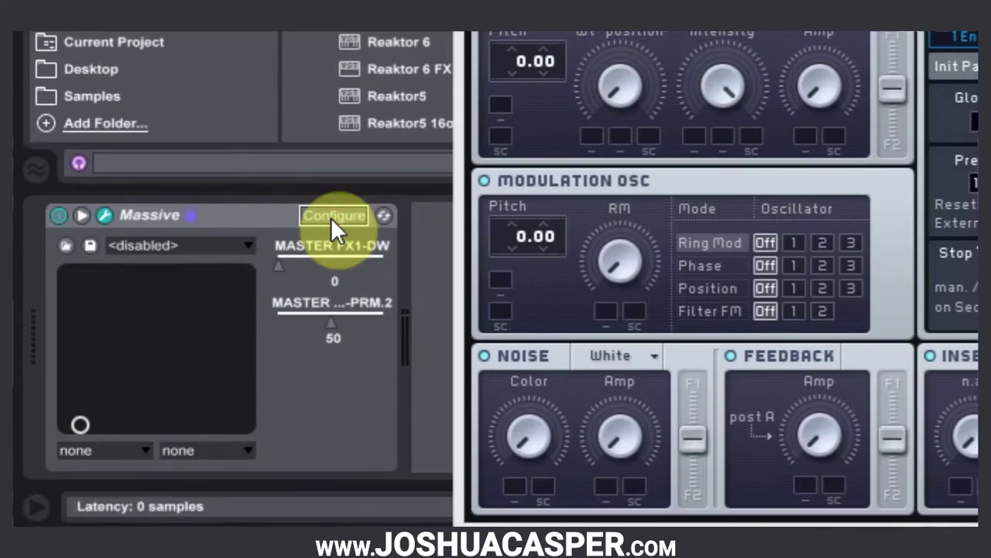
Step: Assign MASTER FX1-DW to the pad's X axis and MASTER FX1-PRM.2 to the Y axis, and move the handle to about 54 and 61
click(168, 413)
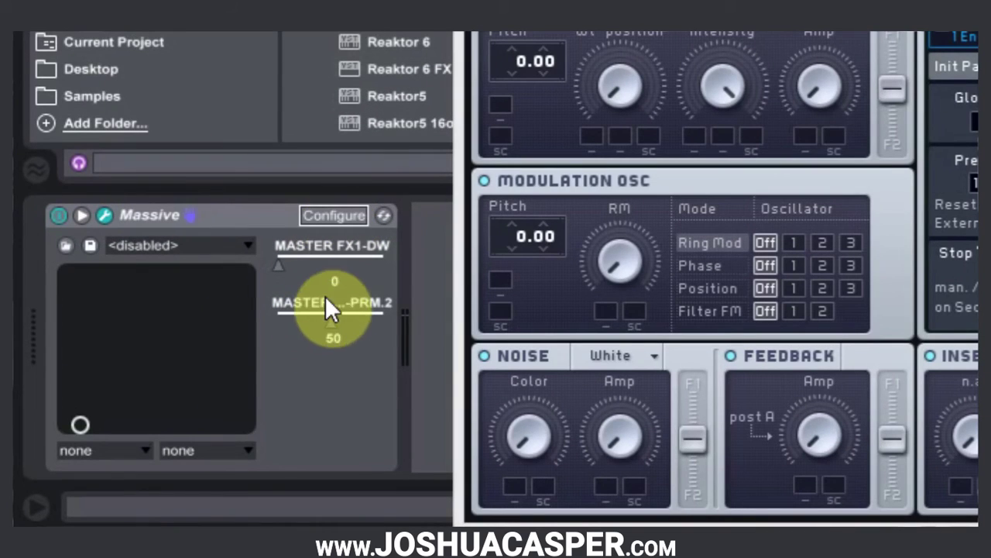
click(114, 448)
click(124, 489)
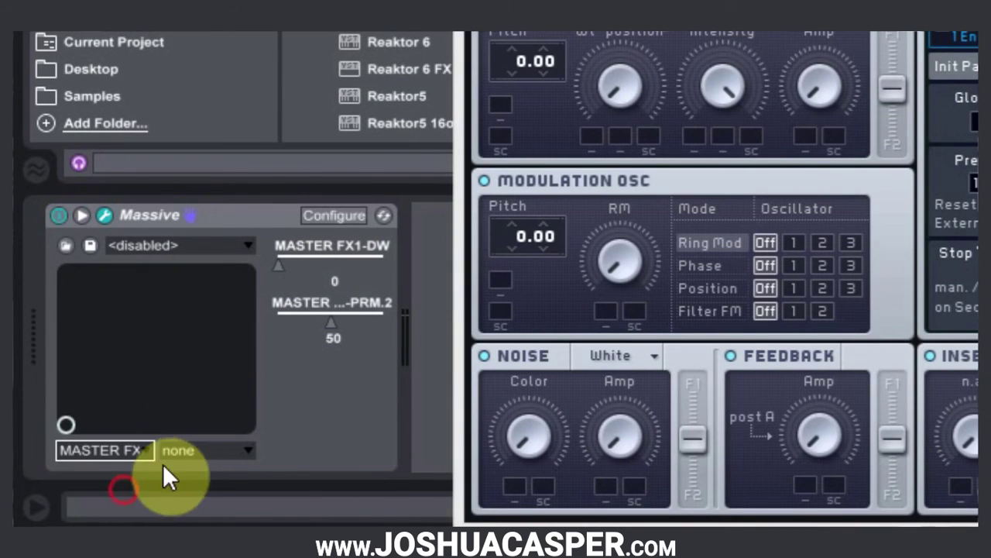
click(191, 449)
click(213, 509)
drag(102, 340, 167, 336)
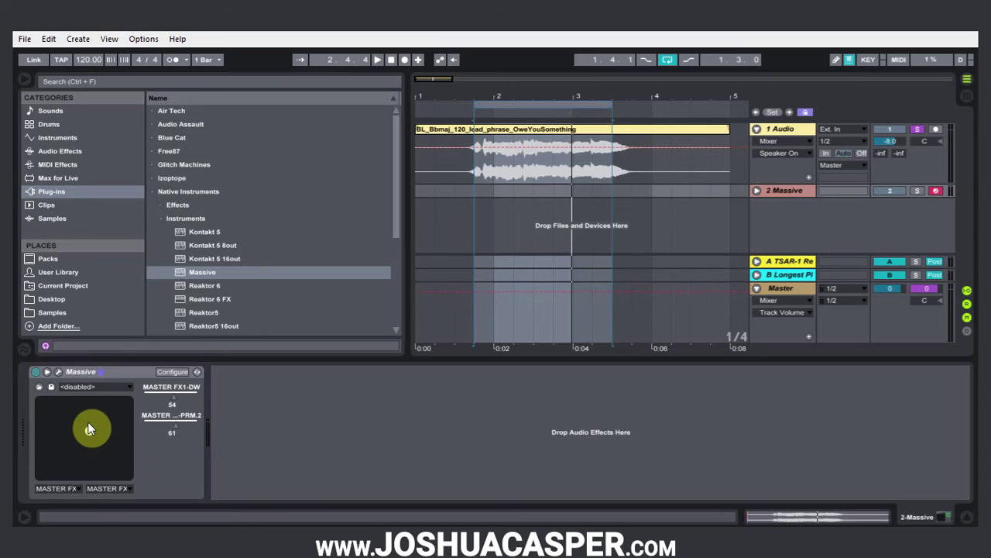
drag(88, 421, 89, 415)
Step: Look through the parameters that can be assigned to the X axis of Massive's pad
click(67, 489)
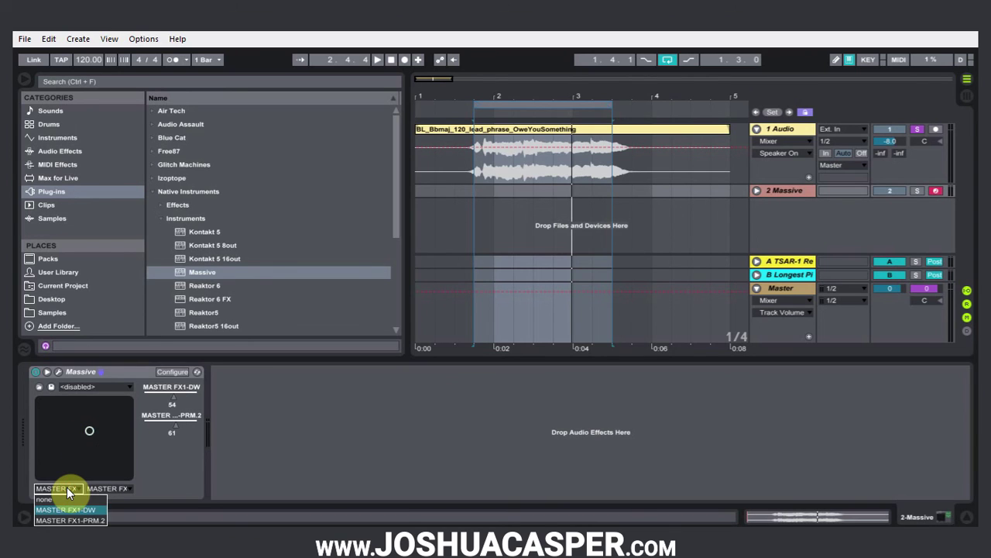
click(67, 489)
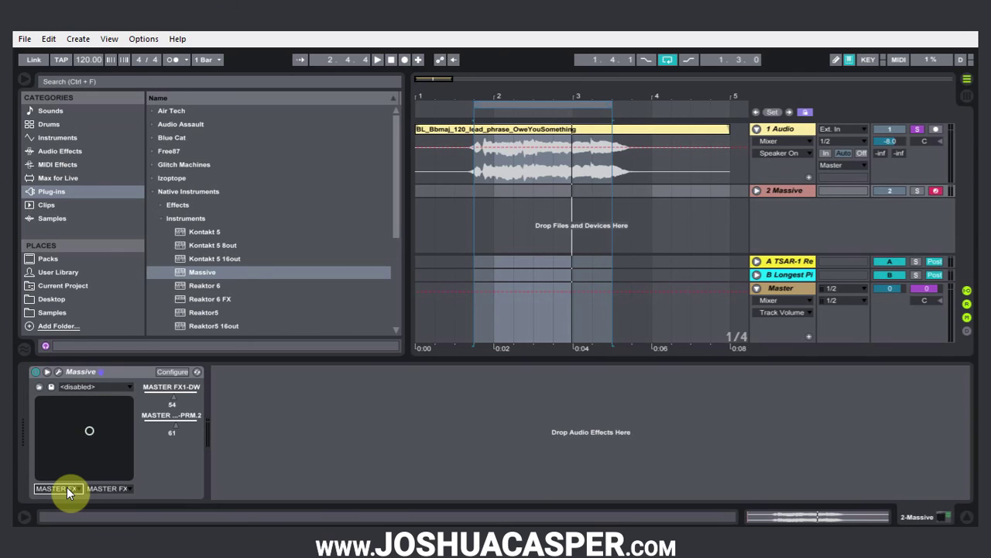
click(68, 490)
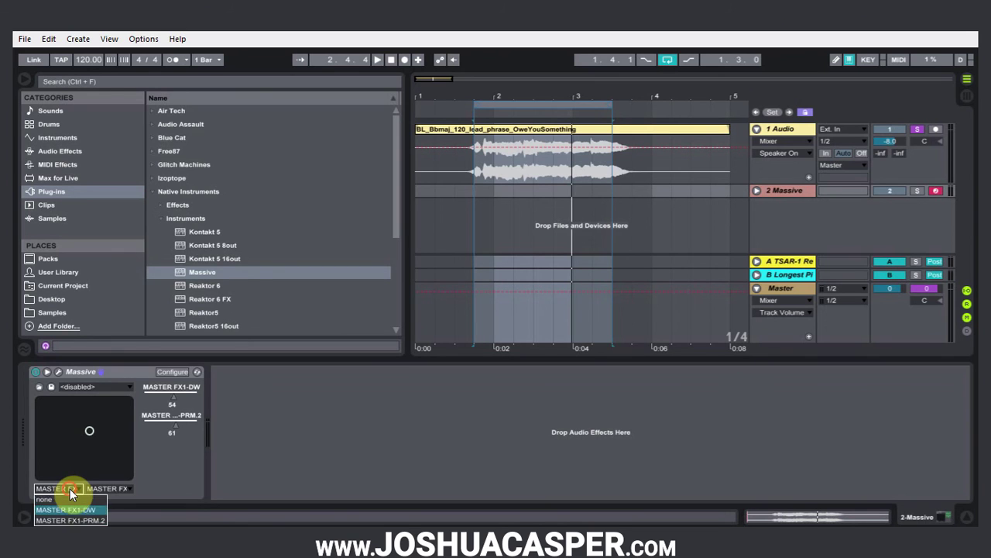
click(61, 501)
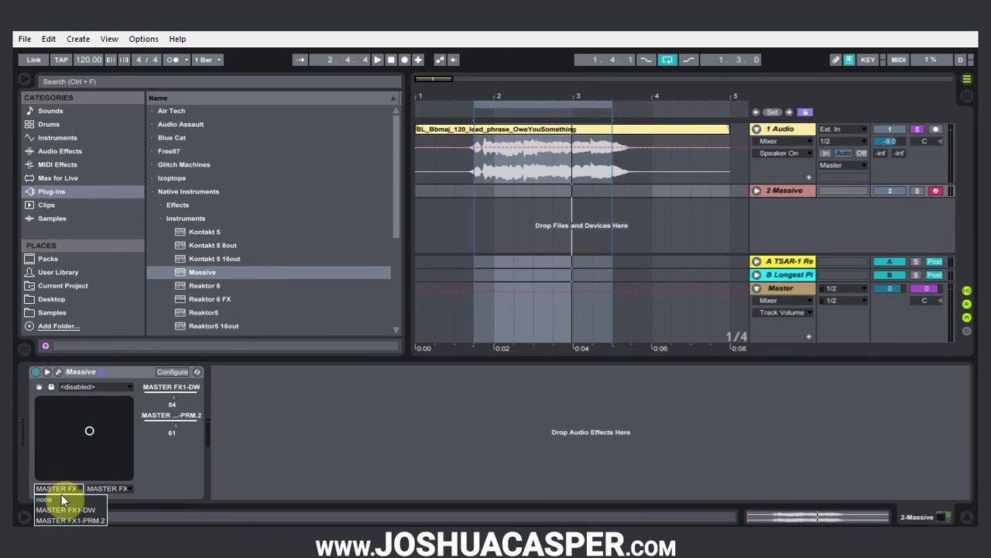